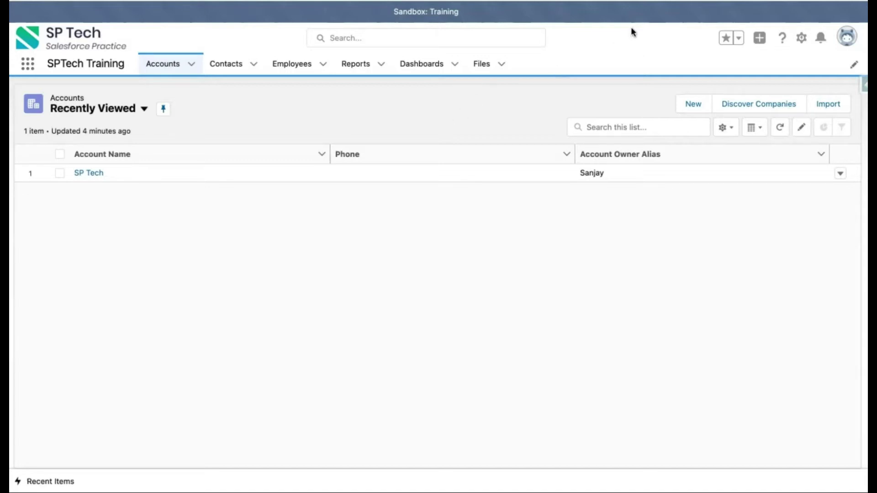
# Switch the org to Salesforce Classic and open the Accounts home page from the Sales app
pyautogui.click(847, 41)
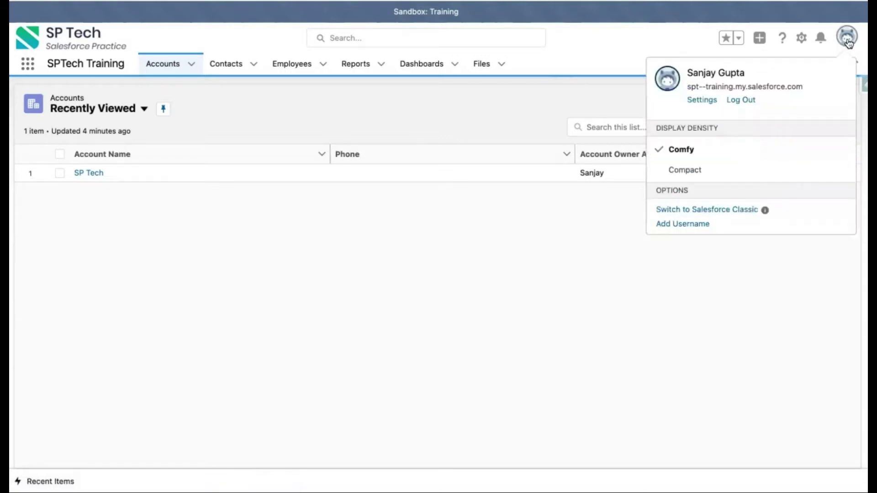
pyautogui.click(702, 211)
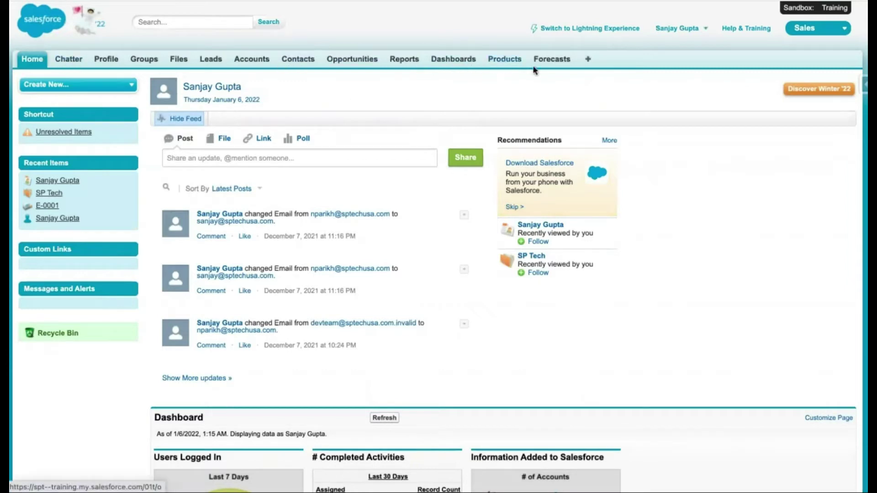
pyautogui.click(826, 33)
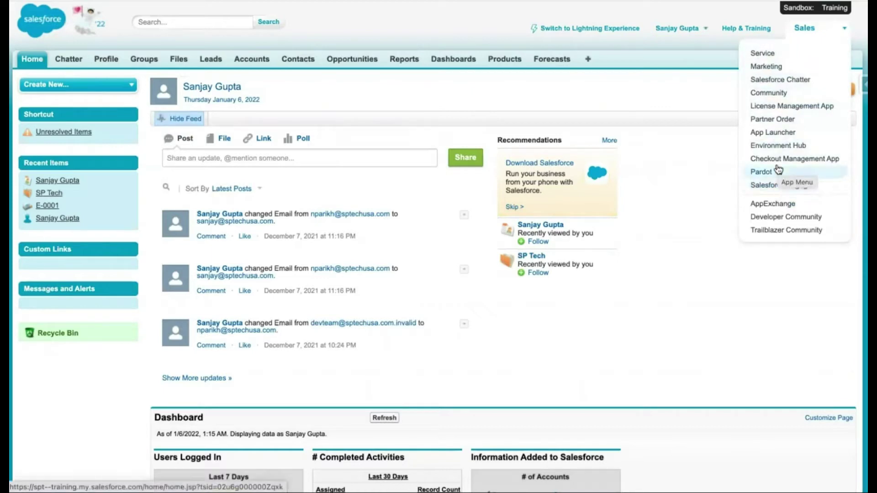
pyautogui.click(246, 63)
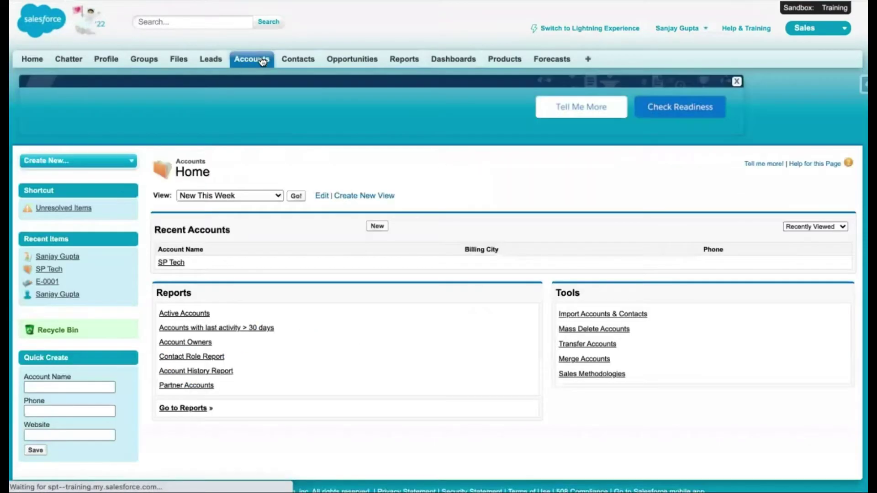
# Open the SP Tech account record, review its related lists, and dismiss the Social Accounts tip
pyautogui.scroll(-1, 319, 397)
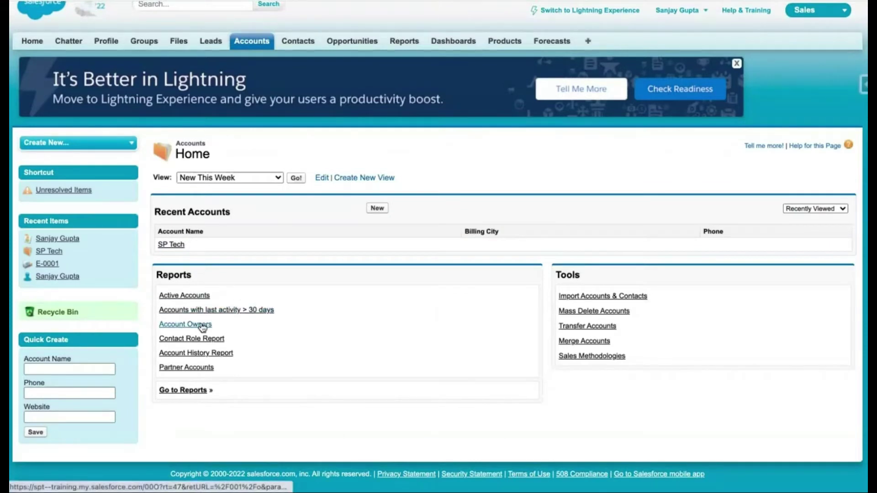
pyautogui.click(176, 248)
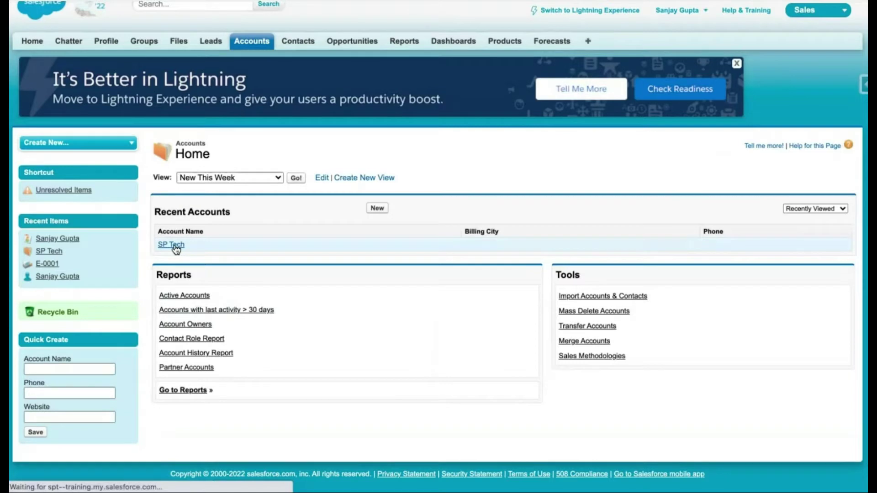
pyautogui.scroll(-1, 381, 304)
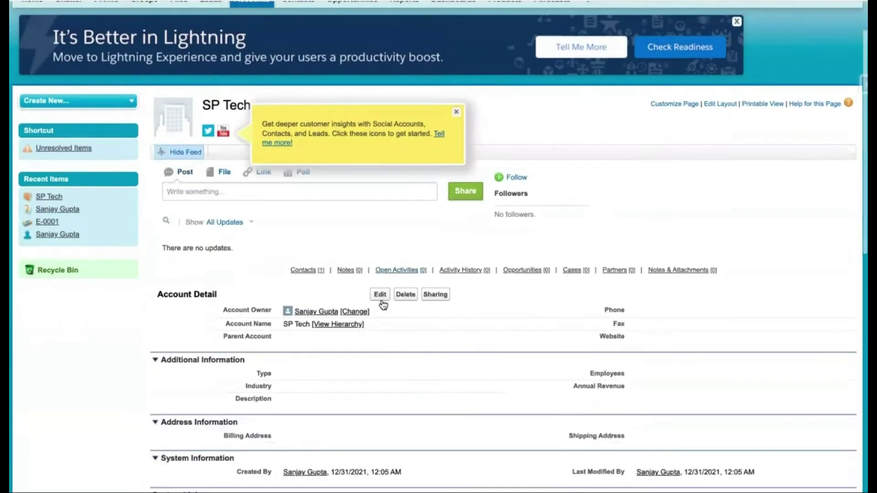
pyautogui.scroll(-1, 555, 281)
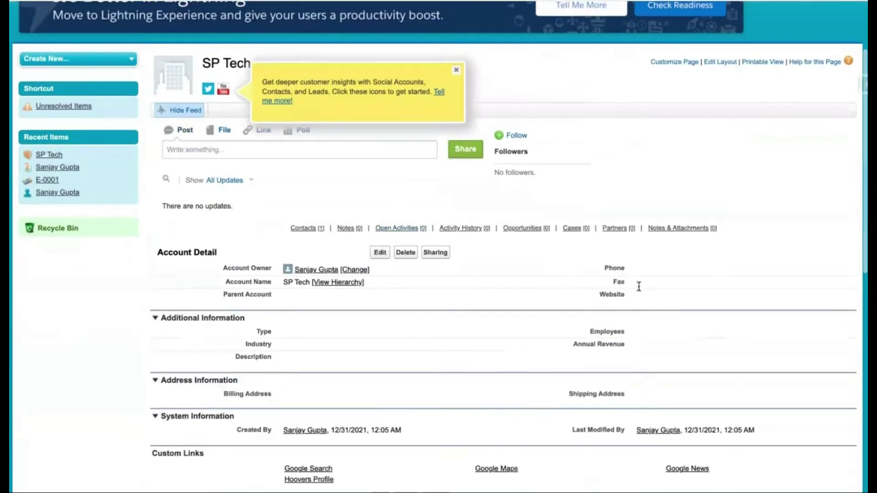
pyautogui.scroll(-1, 650, 295)
pyautogui.scroll(-1, 469, 288)
pyautogui.scroll(-8, 470, 289)
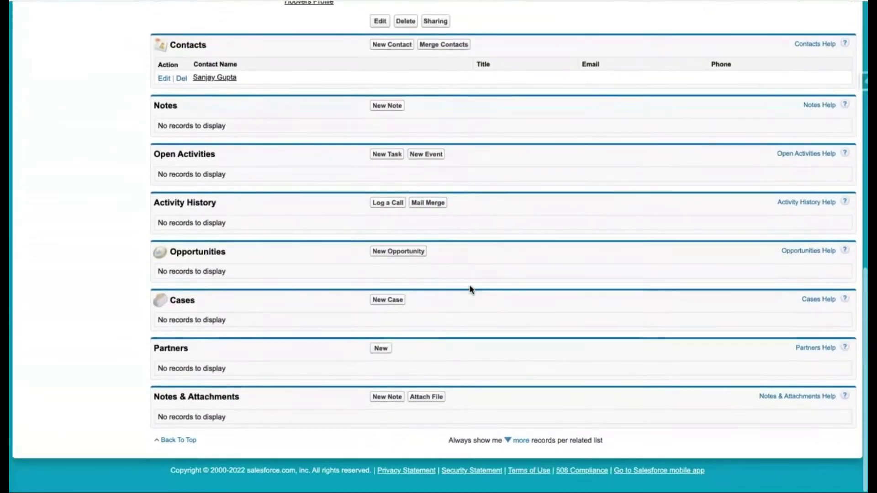
pyautogui.scroll(4, 470, 288)
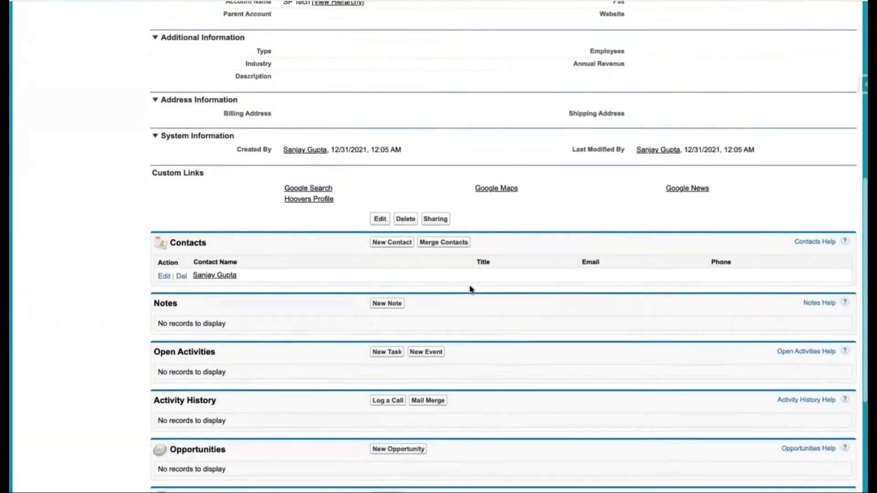
pyautogui.scroll(4, 470, 288)
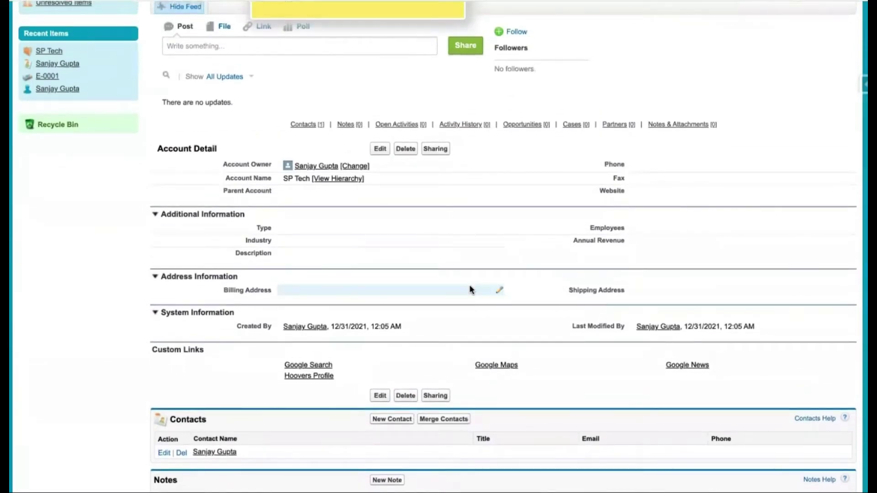
pyautogui.scroll(-5, 250, 290)
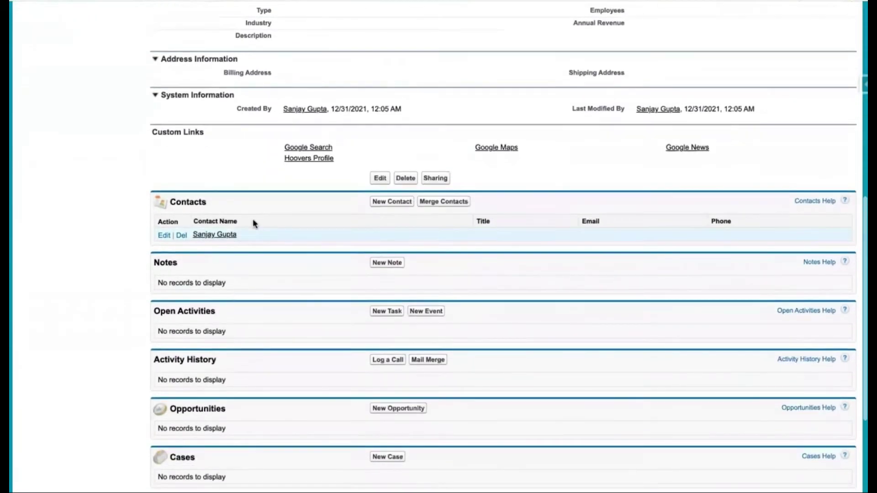
pyautogui.scroll(-4, 251, 336)
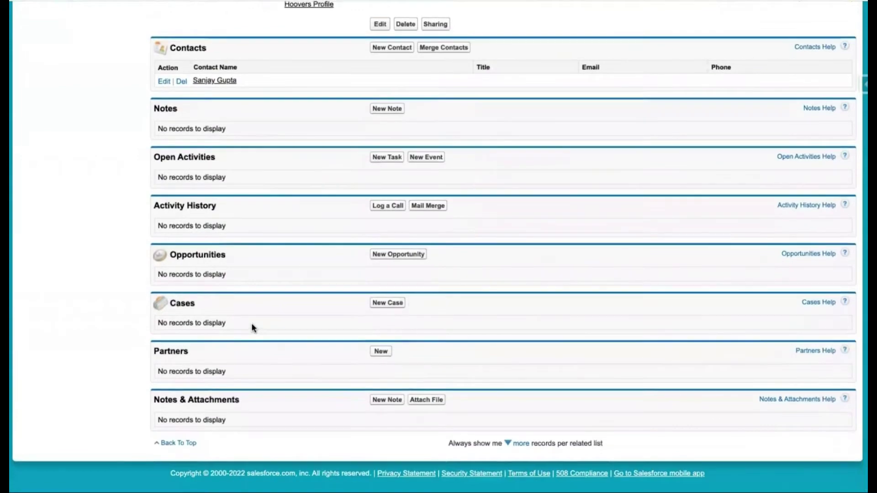
pyautogui.scroll(13, 251, 327)
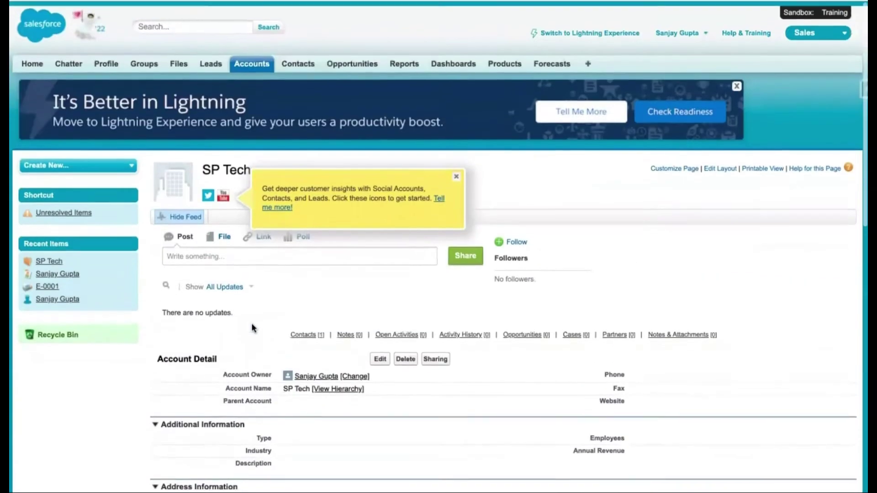
pyautogui.click(455, 171)
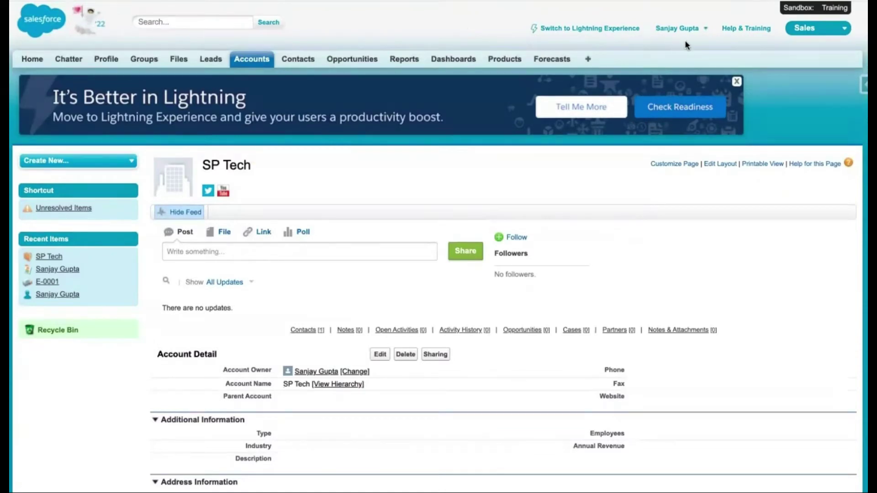
# Open Classic Setup, search Quick Find for 'object', and open the Custom Objects list
pyautogui.click(702, 30)
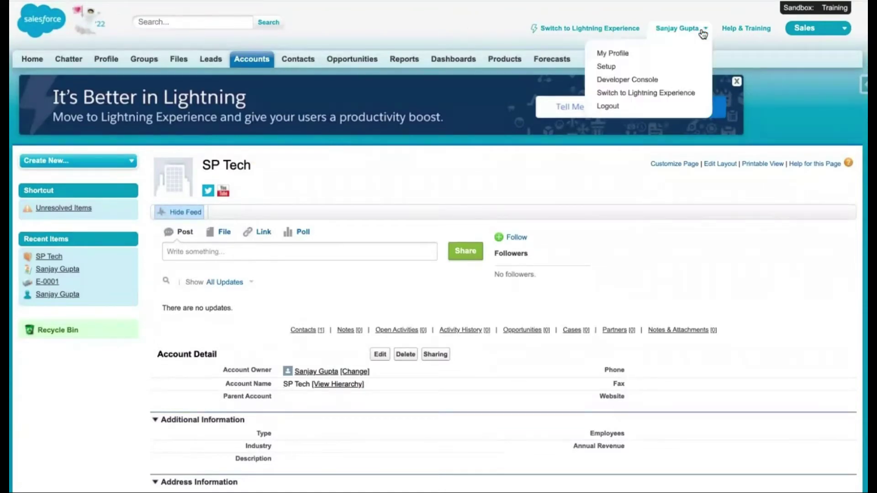
pyautogui.click(611, 67)
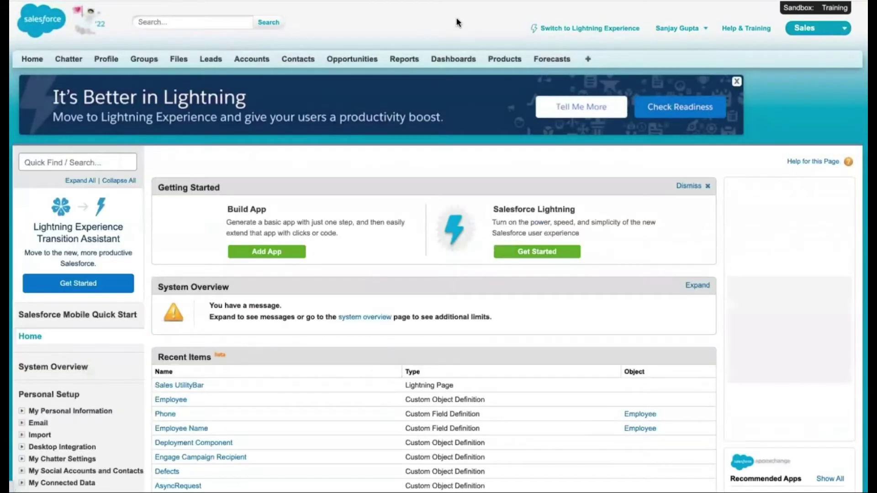
pyautogui.click(62, 161)
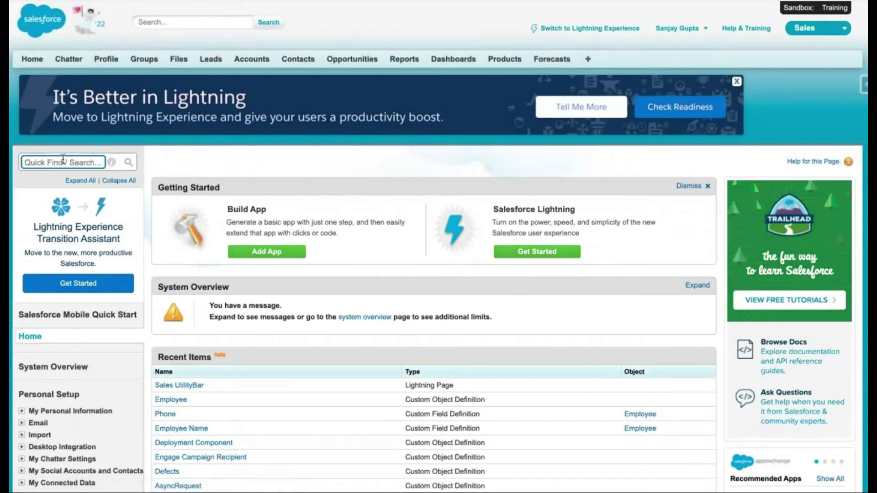
pyautogui.write('ob')
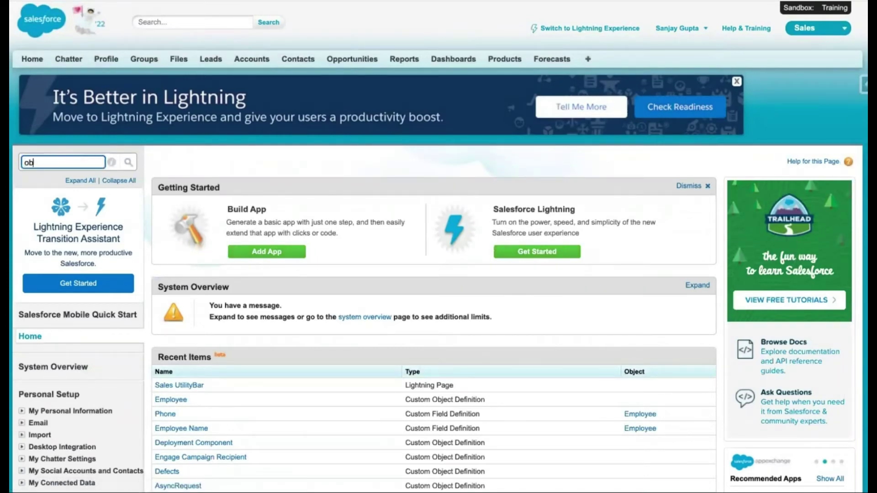
pyautogui.write('ject')
pyautogui.scroll(-3, 65, 320)
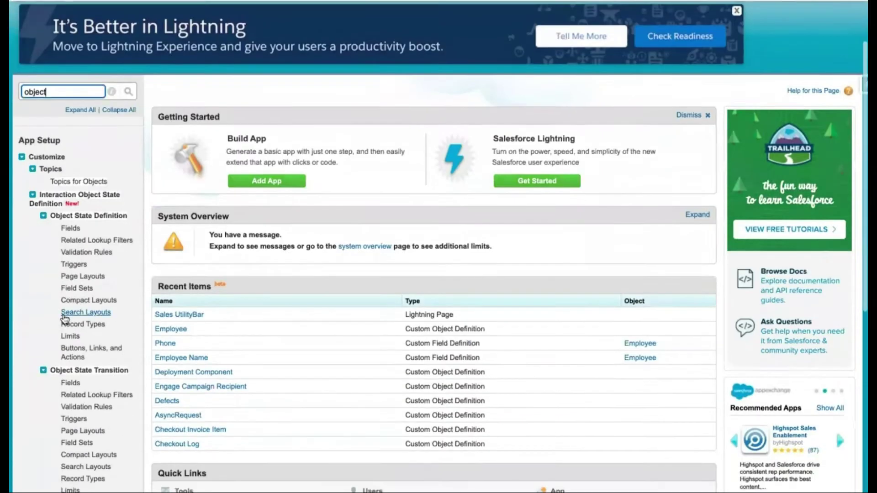
pyautogui.scroll(-10, 48, 368)
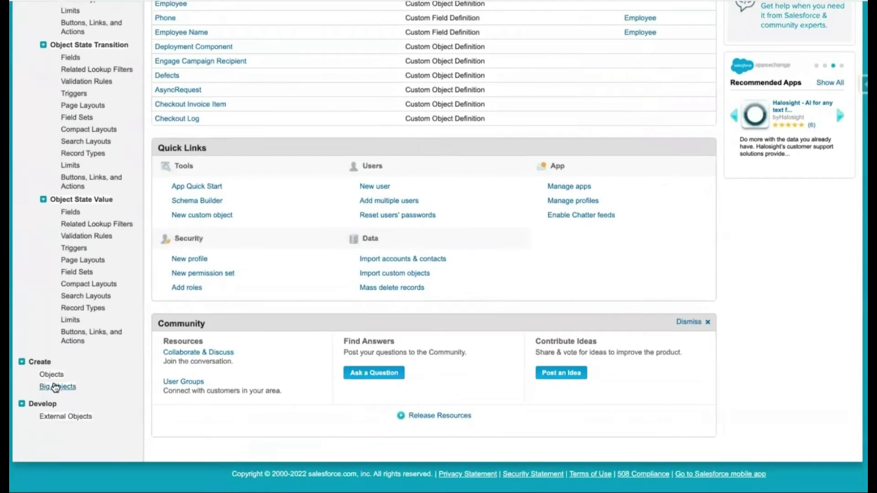
pyautogui.click(54, 376)
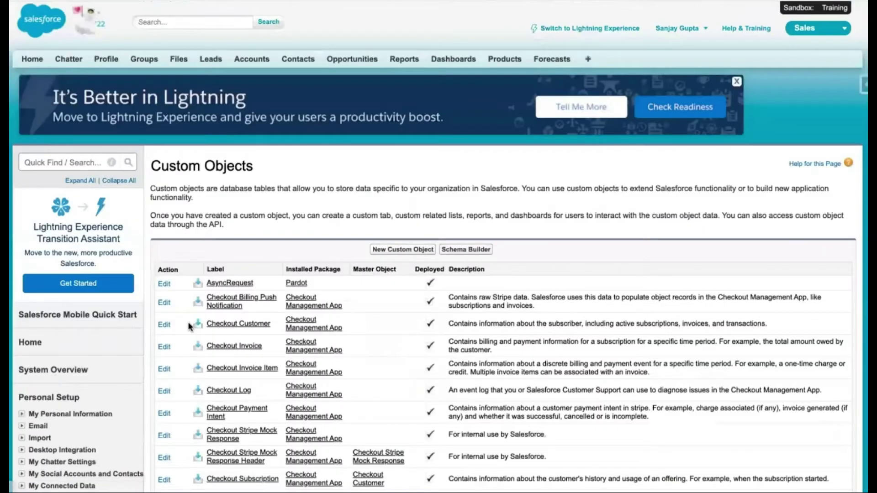
pyautogui.scroll(-15, 388, 288)
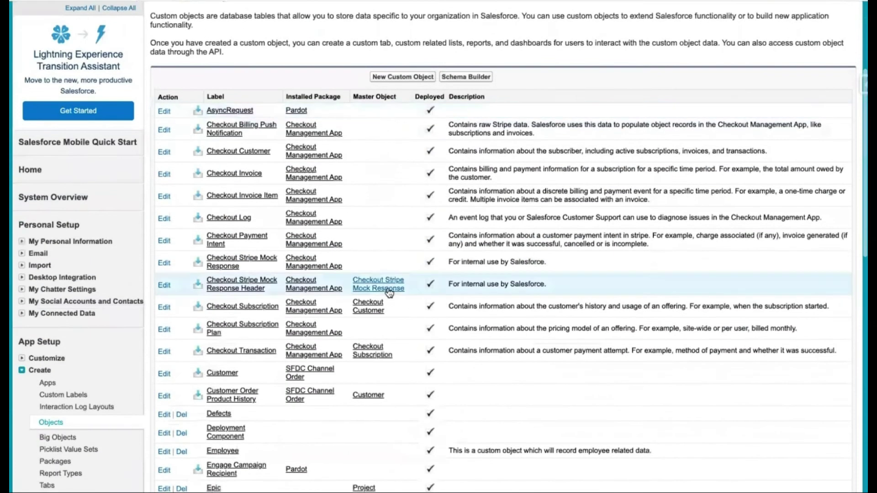
pyautogui.scroll(-2, 389, 293)
pyautogui.scroll(17, 389, 293)
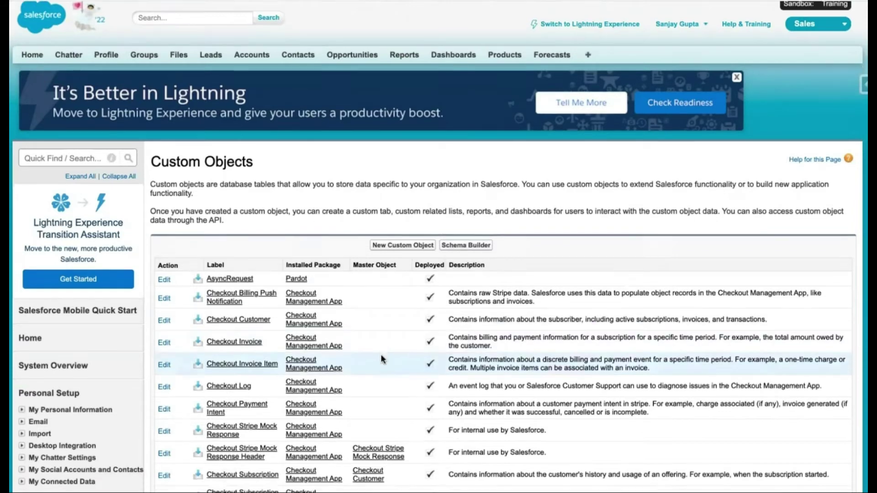
pyautogui.scroll(-2, 381, 355)
pyautogui.scroll(2, 380, 355)
pyautogui.click(63, 162)
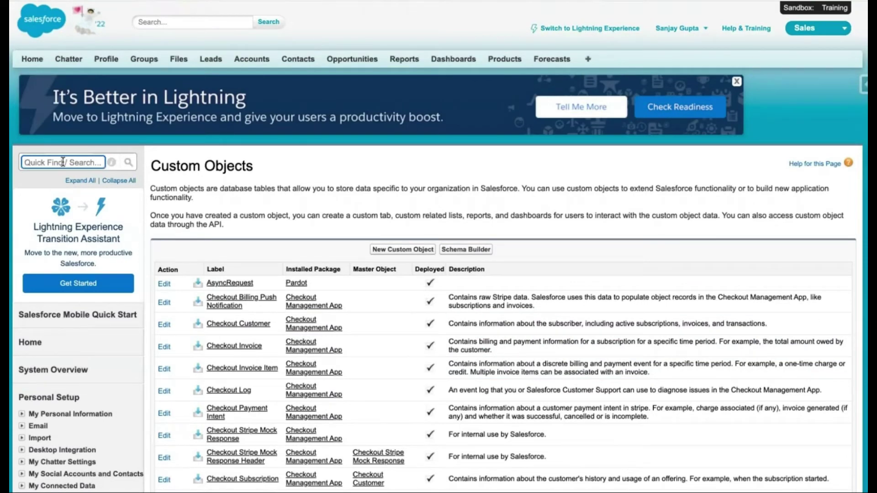
# Filter Classic Setup's Quick Find on 'account' to list Accounts Fields, Validation Rules and Triggers
pyautogui.write('account')
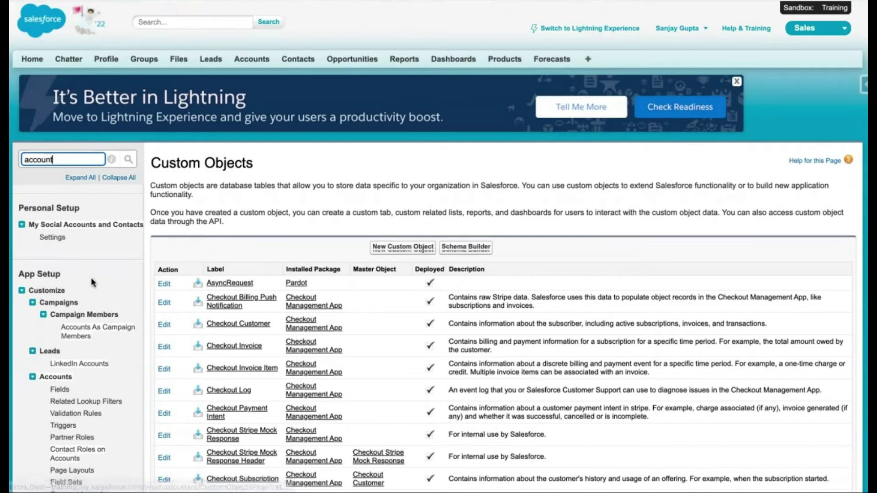
pyautogui.scroll(-5, 86, 280)
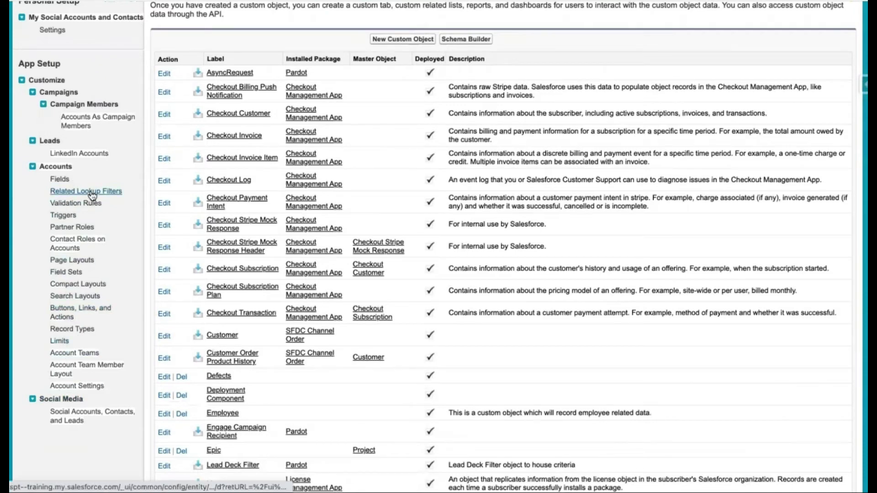
pyautogui.scroll(5, 438, 190)
pyautogui.scroll(-1, 438, 186)
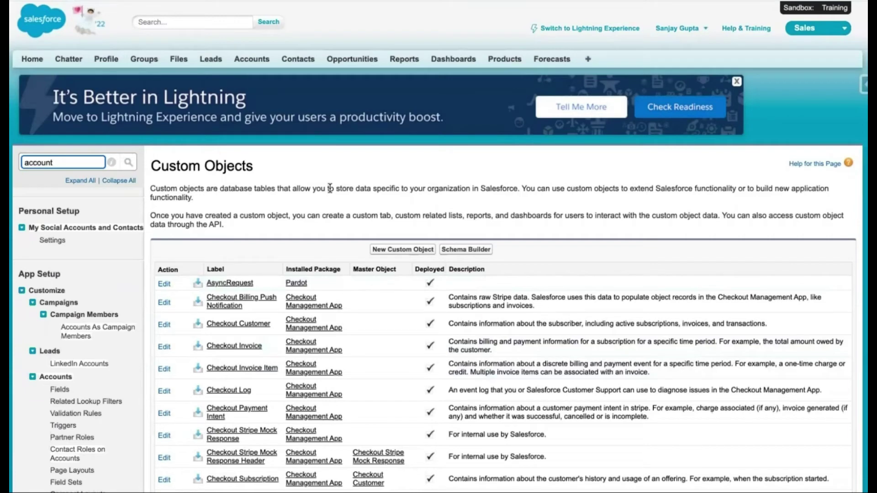
pyautogui.click(420, 32)
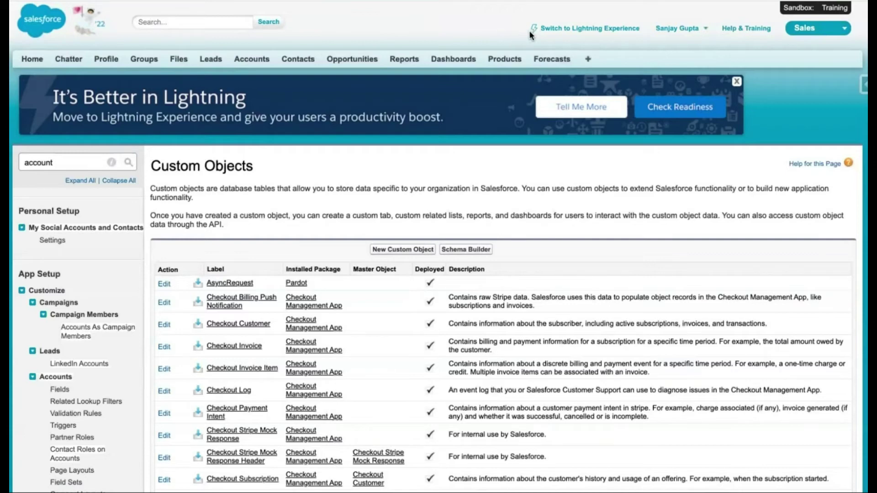
# Switch back to Lightning Experience and view the SP Tech account's Details tab
pyautogui.click(580, 31)
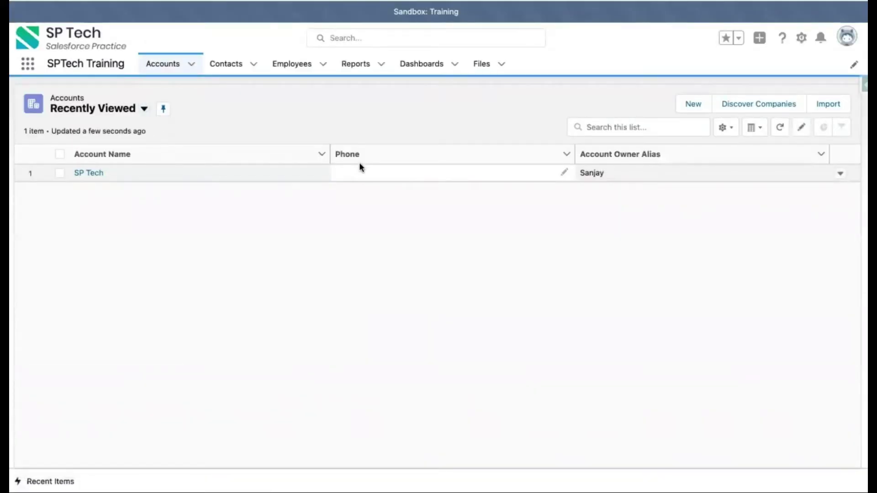
pyautogui.click(93, 174)
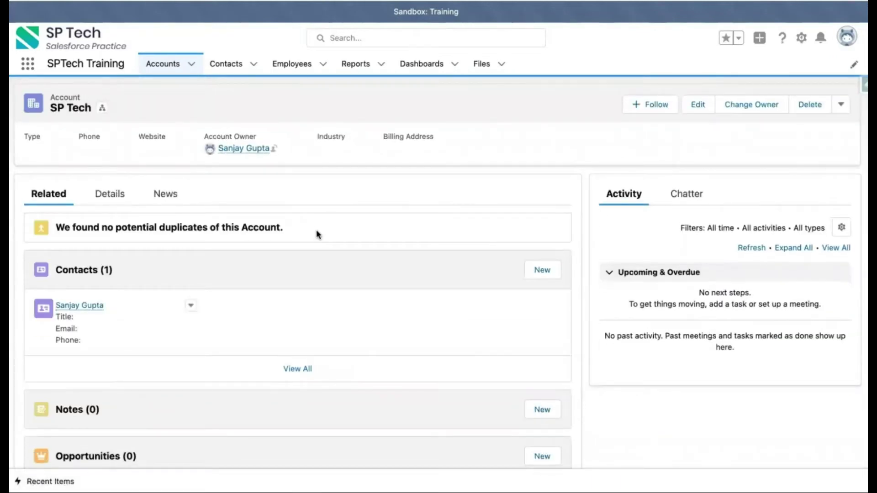
pyautogui.click(115, 195)
pyautogui.scroll(-5, 190, 294)
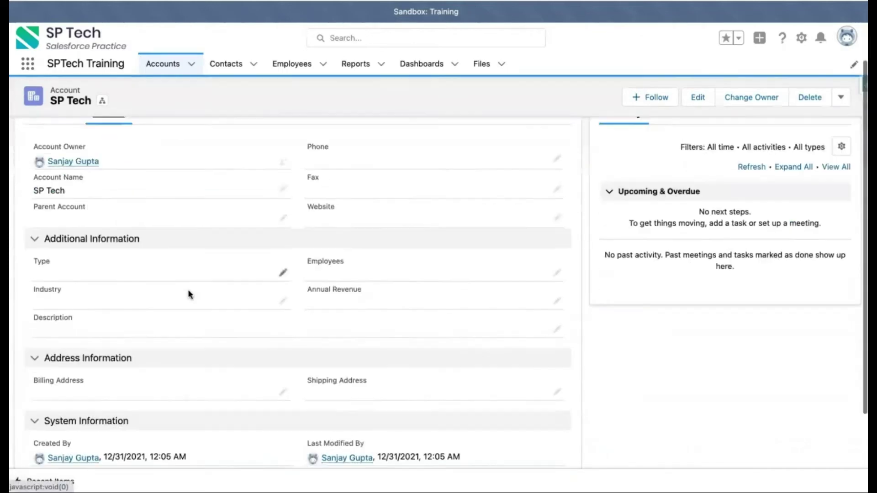
pyautogui.scroll(5, 189, 295)
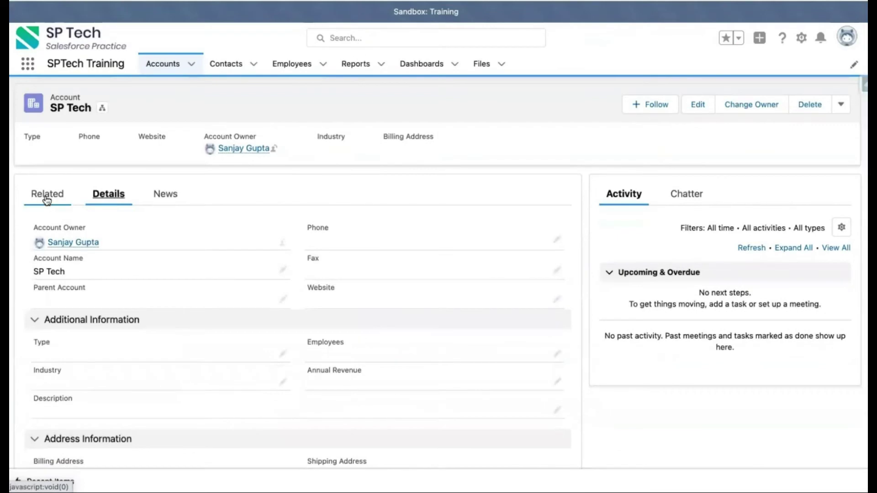
# Browse the SP Tech account's Related, Chatter and Activity tabs
pyautogui.click(47, 195)
pyautogui.scroll(-5, 173, 307)
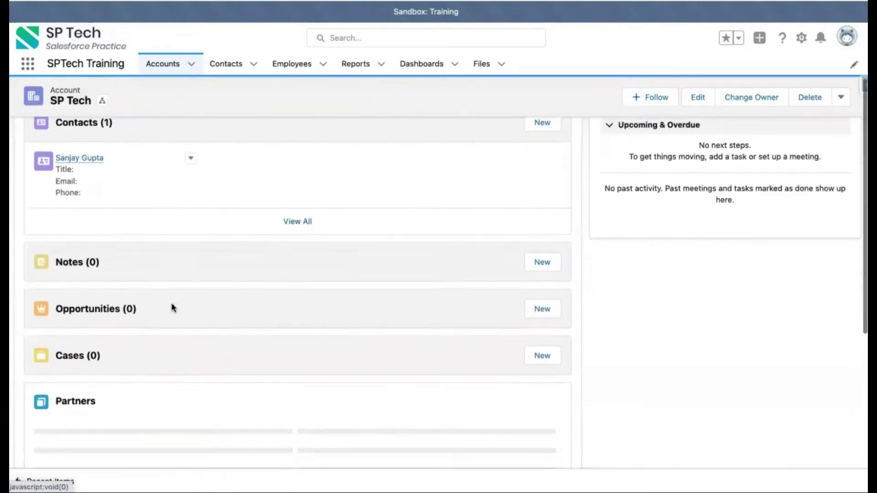
pyautogui.scroll(5, 172, 307)
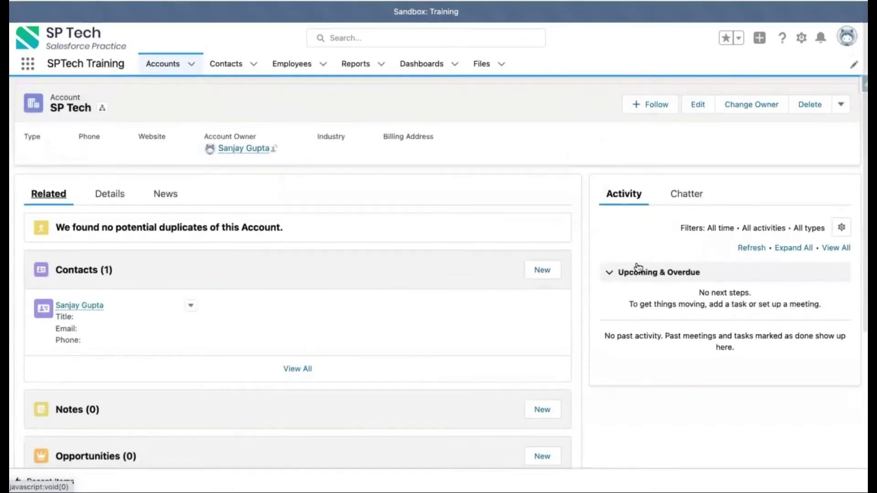
pyautogui.click(683, 194)
pyautogui.click(639, 194)
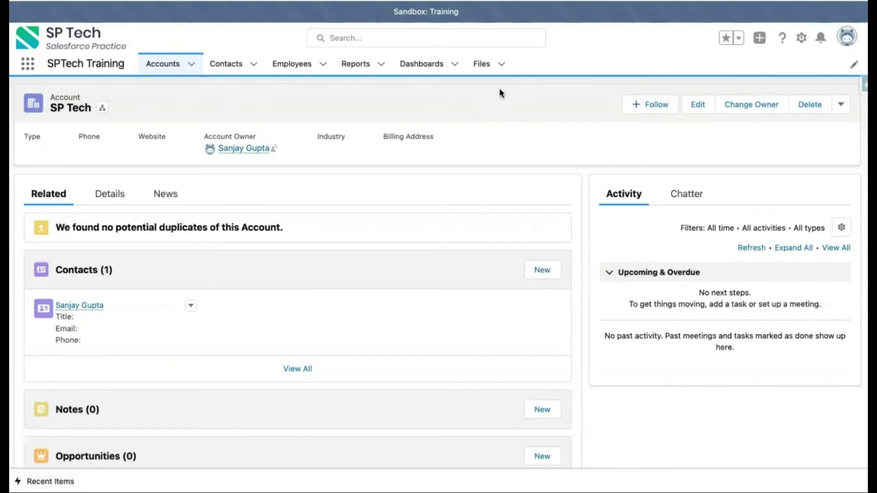
pyautogui.click(801, 38)
# Open Lightning Setup's Object Manager and scroll through the object list starting with Account
pyautogui.click(747, 79)
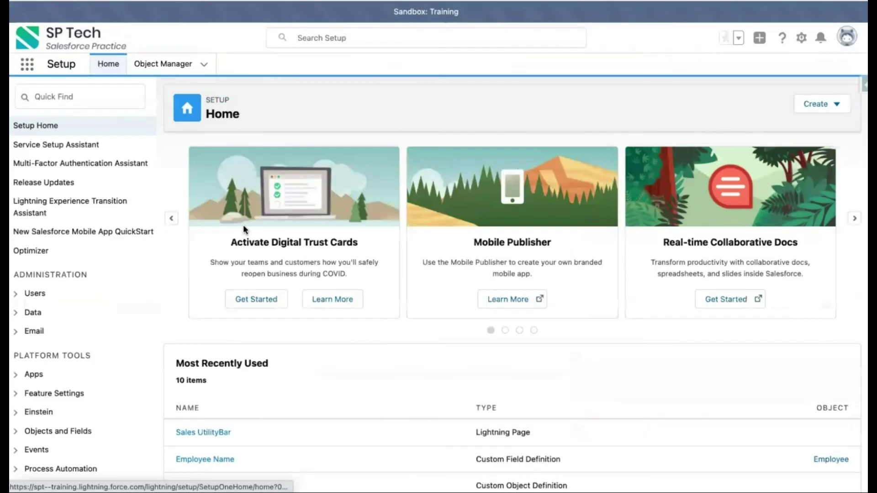
pyautogui.click(177, 64)
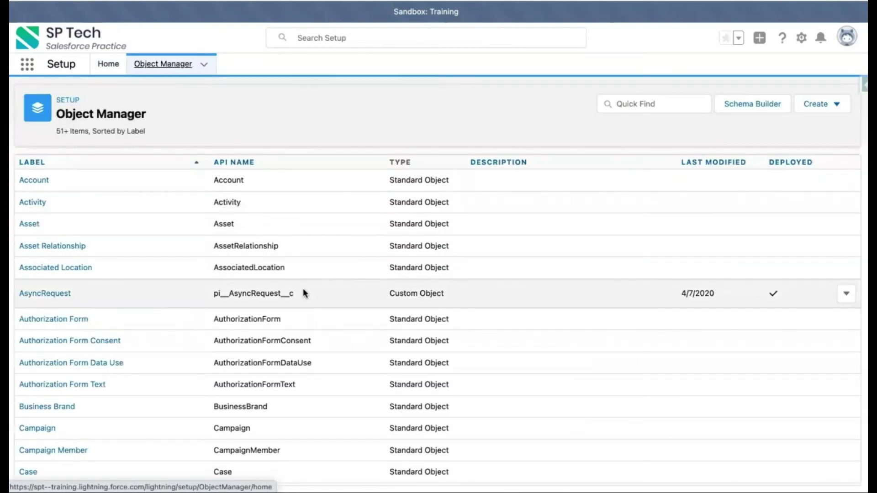
pyautogui.scroll(-1, 317, 294)
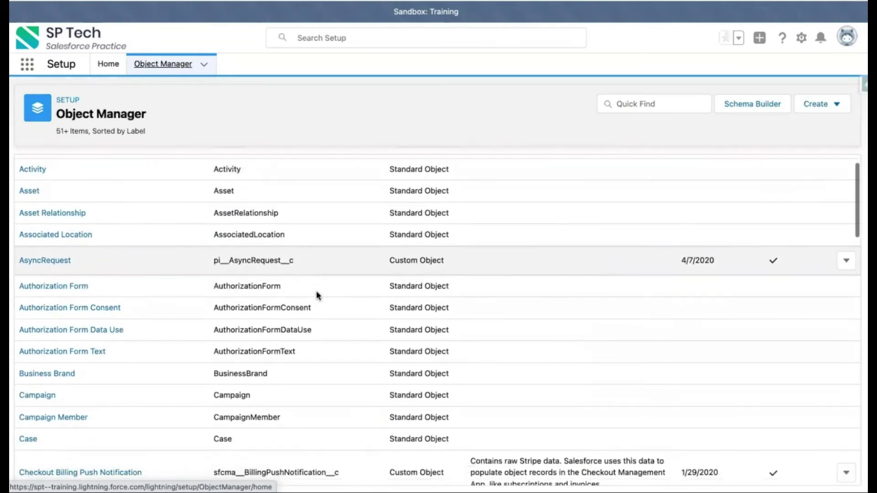
pyautogui.scroll(-3, 319, 274)
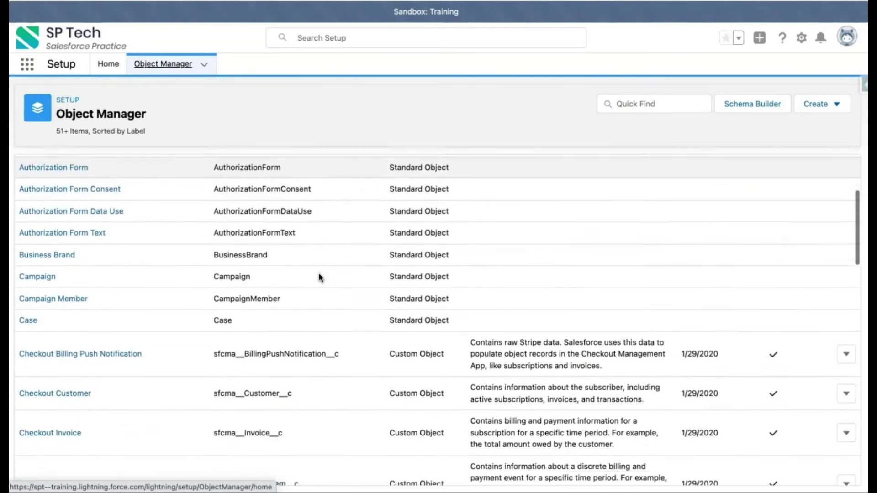
pyautogui.scroll(-20, 319, 277)
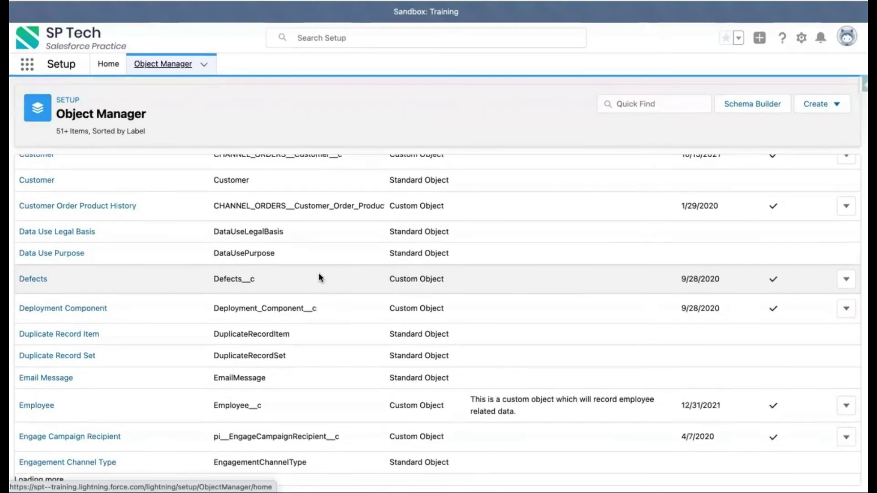
pyautogui.scroll(-20, 319, 278)
pyautogui.scroll(20, 319, 277)
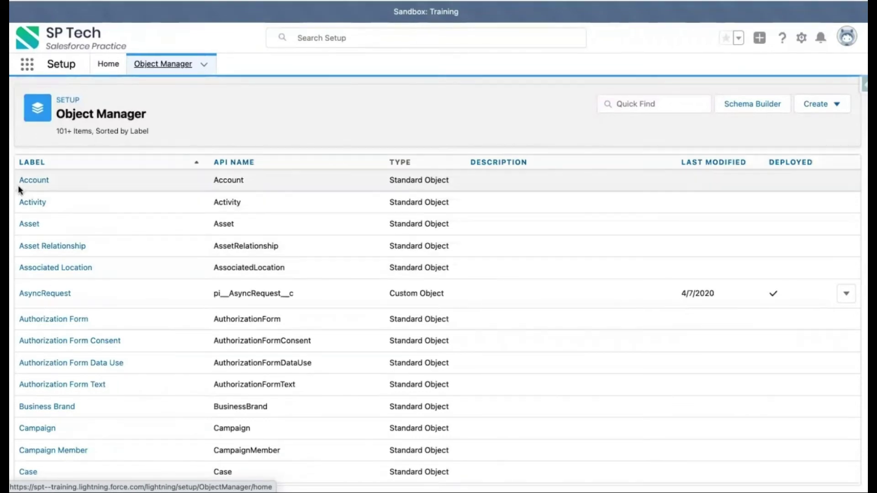
# Open the Account object's Details page in Object Manager and look over its sections
pyautogui.click(23, 183)
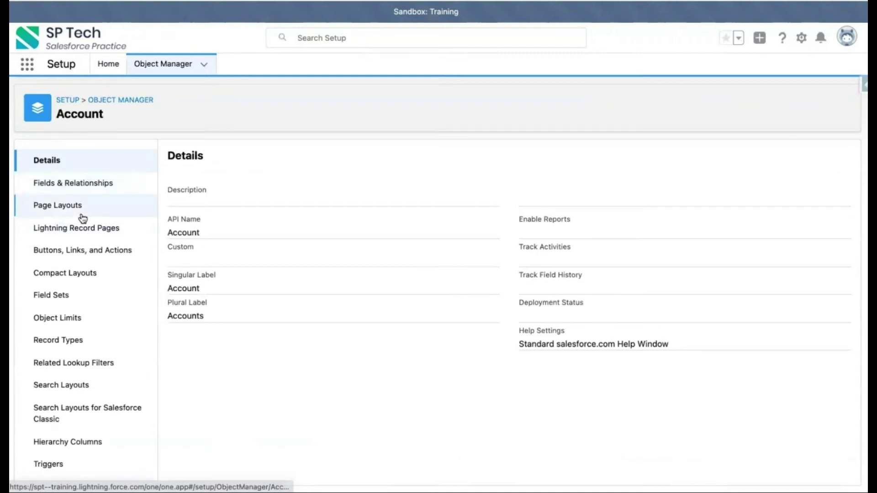
pyautogui.scroll(-1, 83, 418)
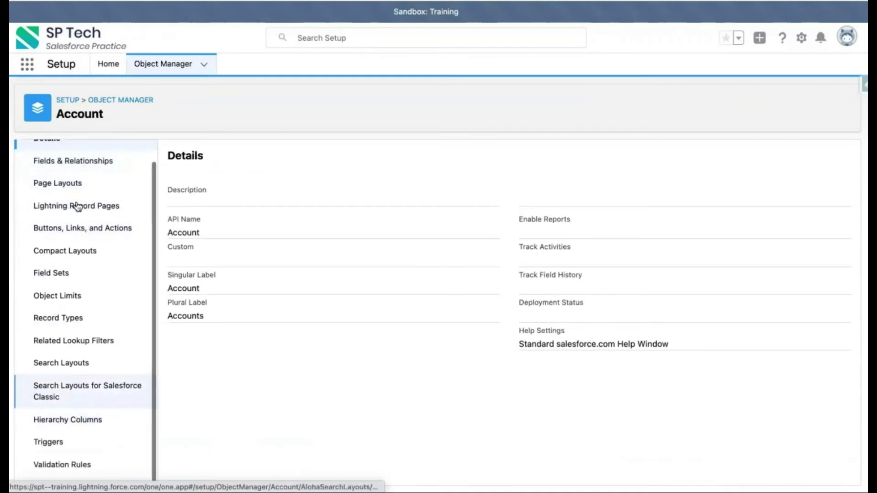
pyautogui.scroll(1, 77, 374)
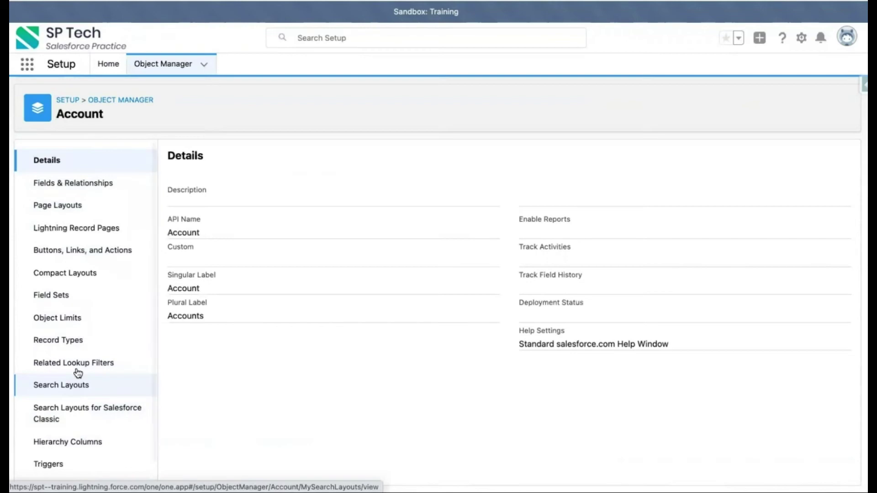
# From Setup Home, search Quick Find for 'workflow' and open the Workflow Rules page
pyautogui.click(110, 65)
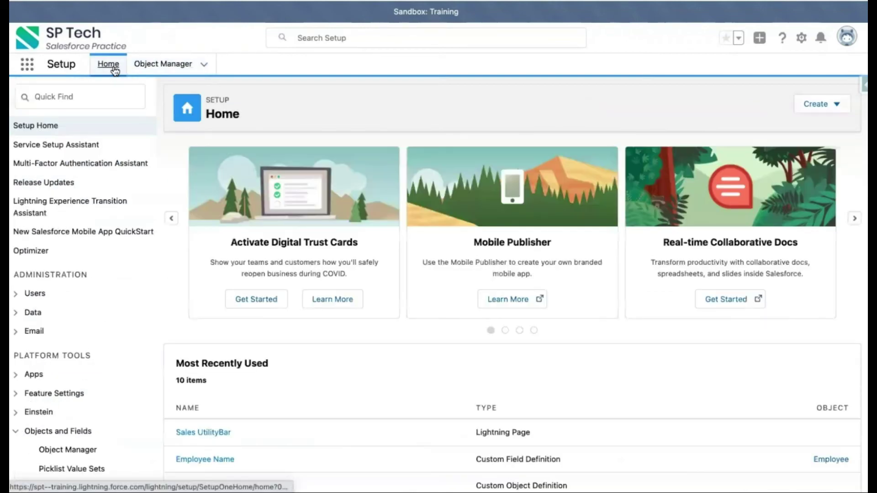
pyautogui.click(69, 92)
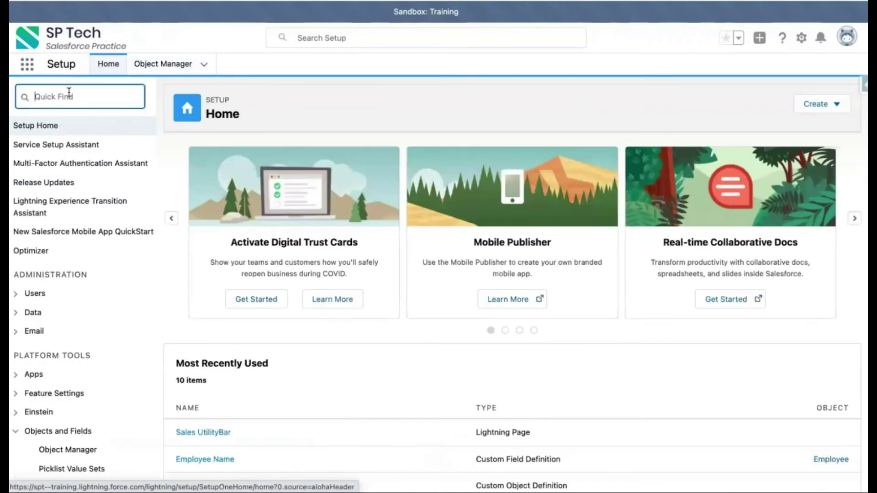
pyautogui.write('workflow')
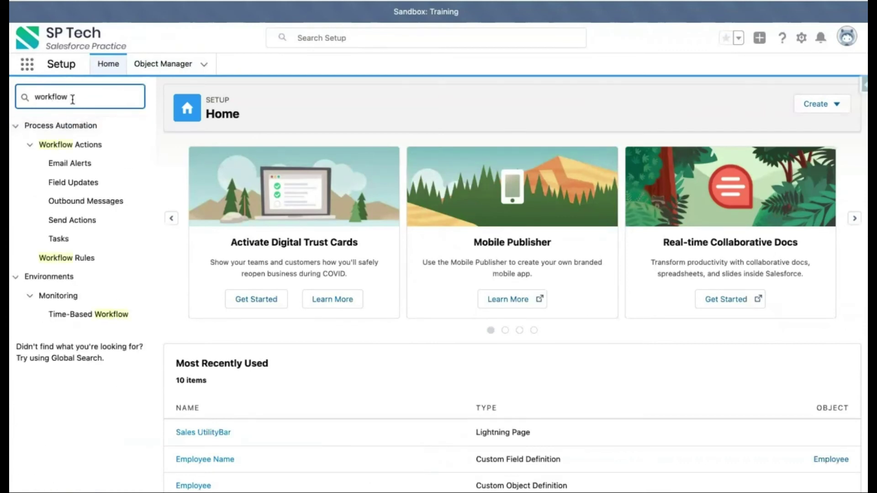
pyautogui.click(80, 259)
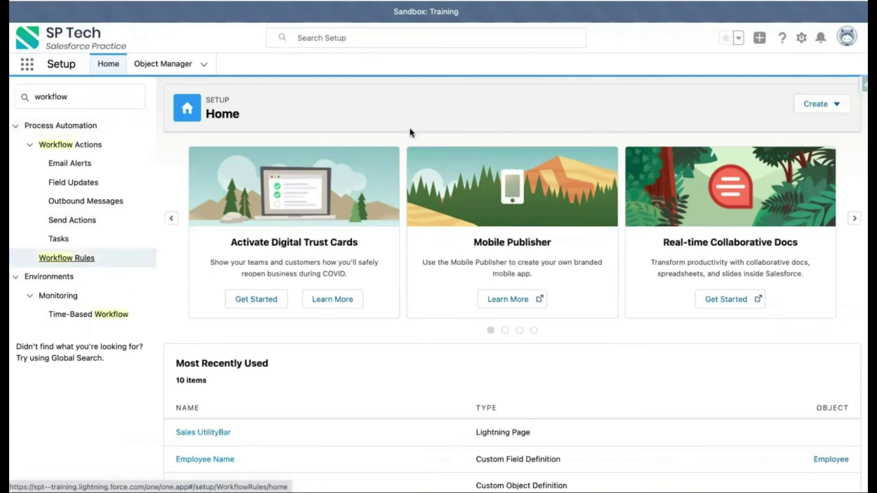